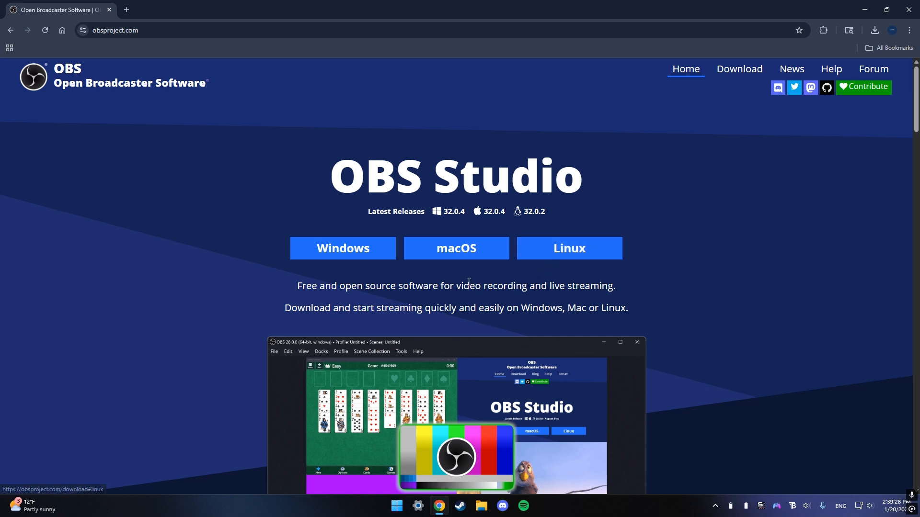
# Download the Windows installer of OBS Studio and install it to the default folder, launching it on finish.
pyautogui.click(361, 253)
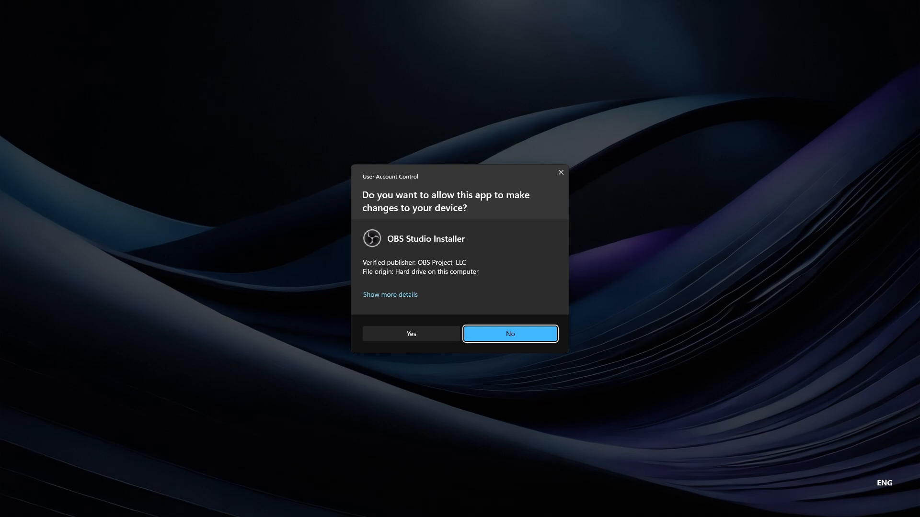
pyautogui.click(423, 334)
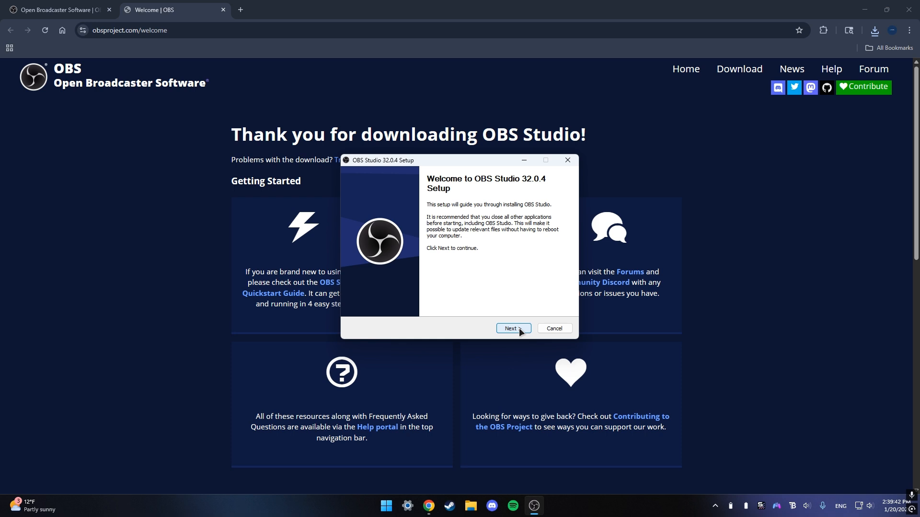
pyautogui.click(520, 331)
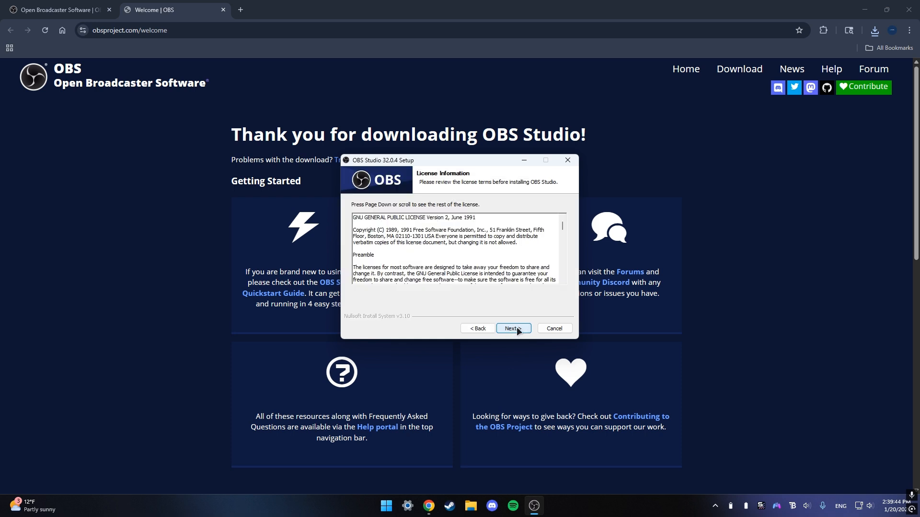
pyautogui.click(518, 330)
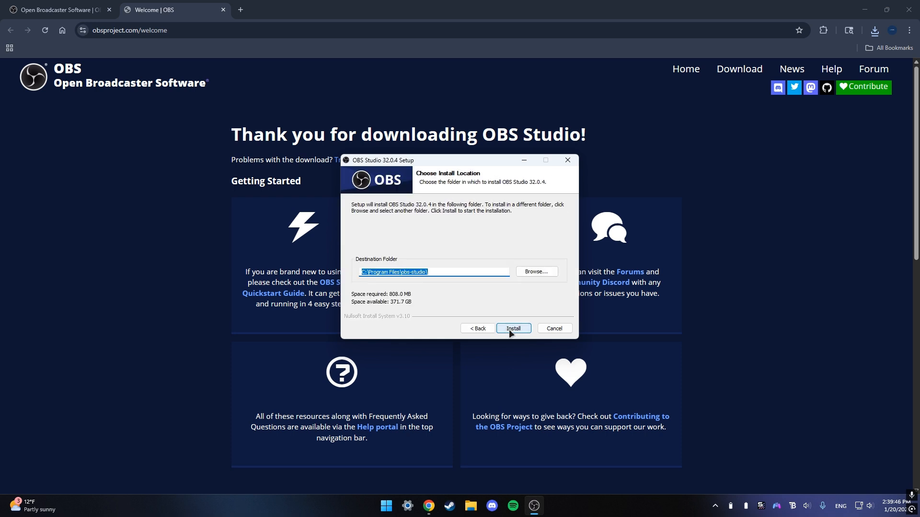
pyautogui.click(512, 331)
pyautogui.click(487, 293)
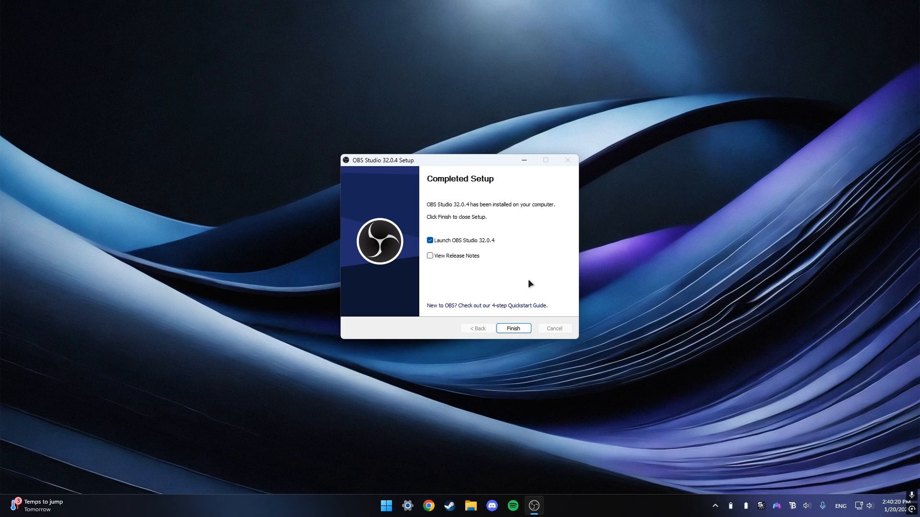
pyautogui.click(513, 329)
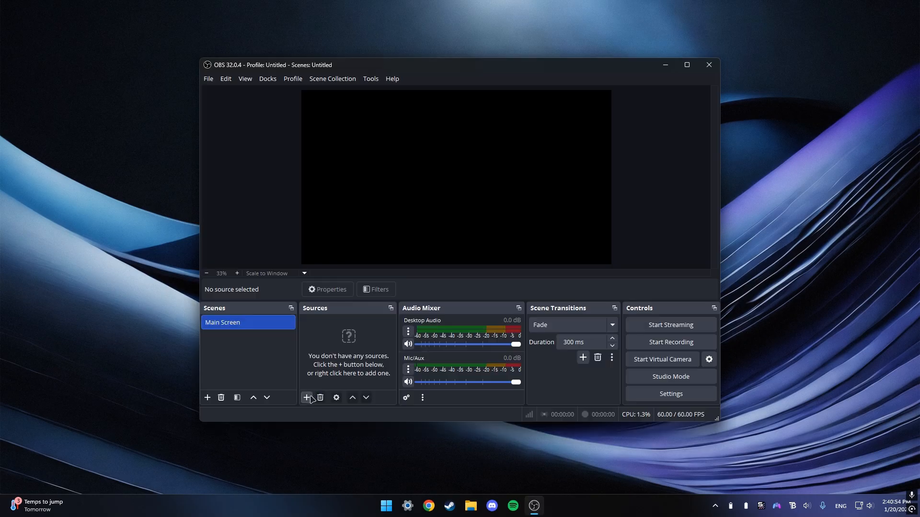
# Add a Display Capture source to the Main Screen scene, capturing the LG ULTRAGEAR primary monitor.
pyautogui.click(307, 398)
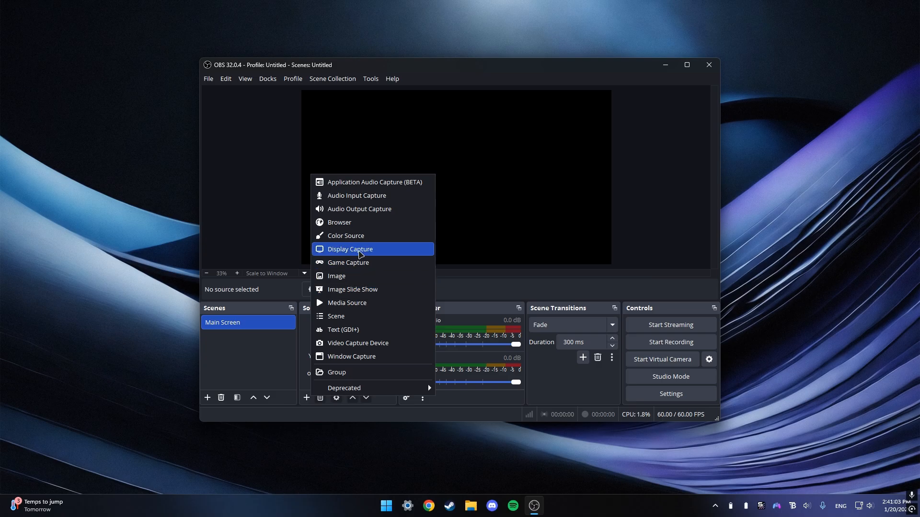
pyautogui.click(365, 250)
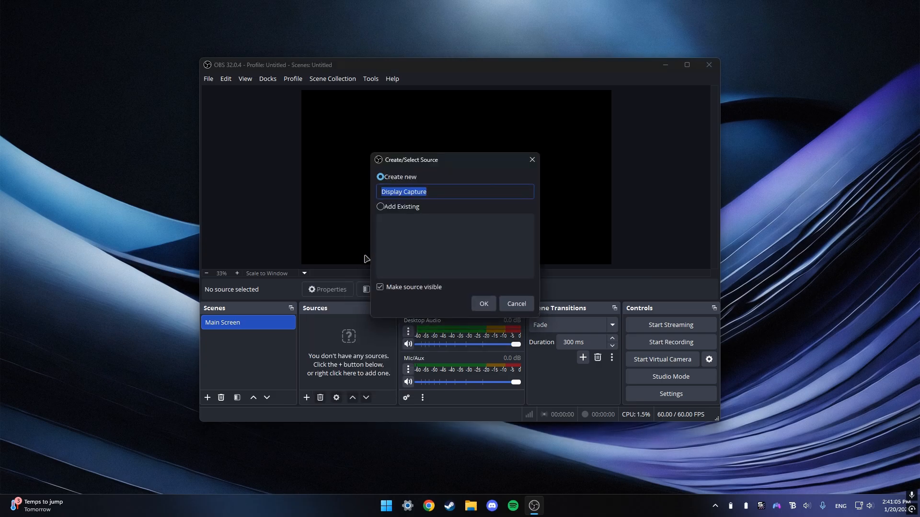
pyautogui.click(485, 305)
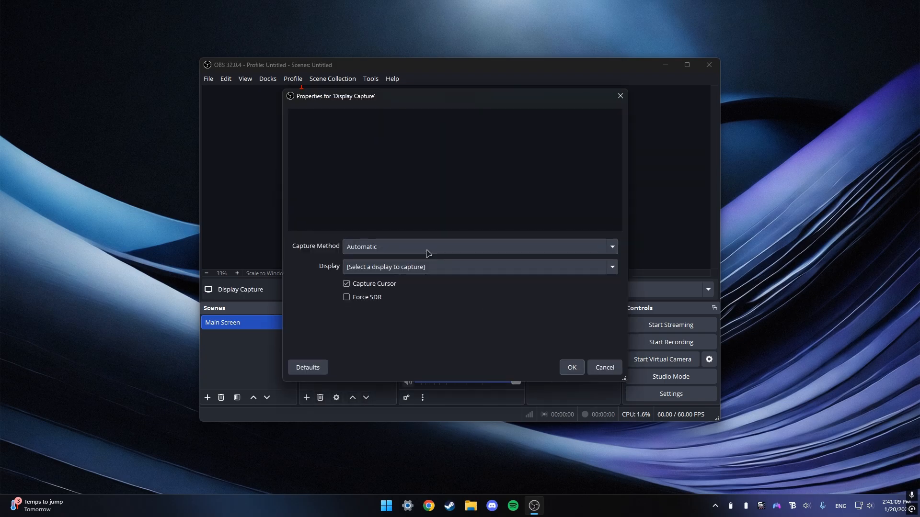
pyautogui.click(429, 254)
pyautogui.click(428, 254)
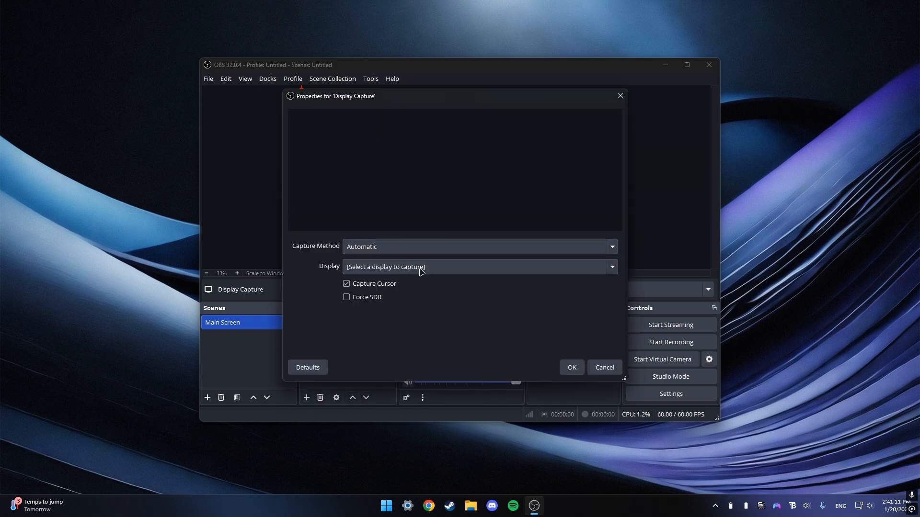
pyautogui.click(421, 272)
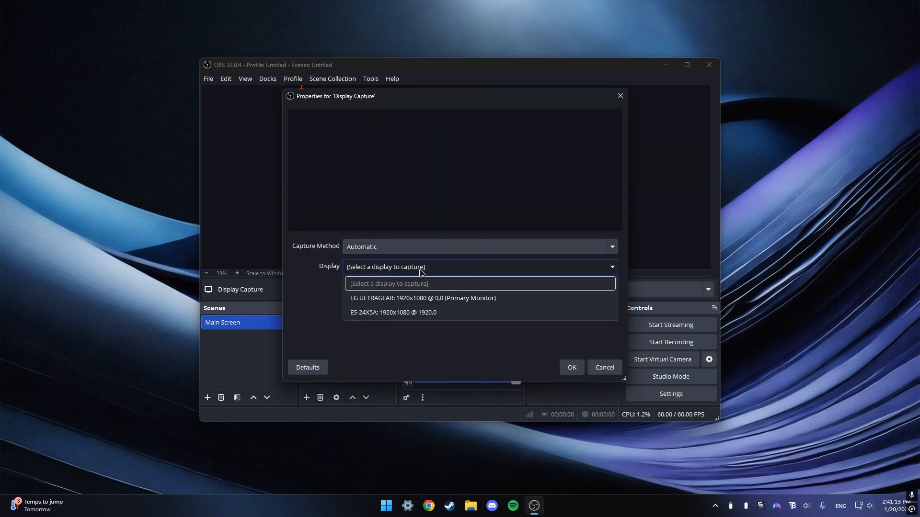
pyautogui.click(406, 298)
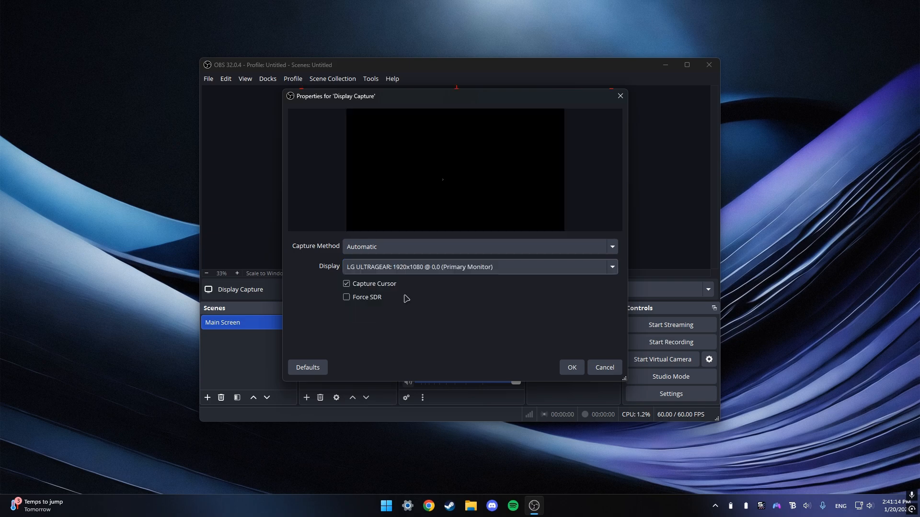
pyautogui.click(572, 368)
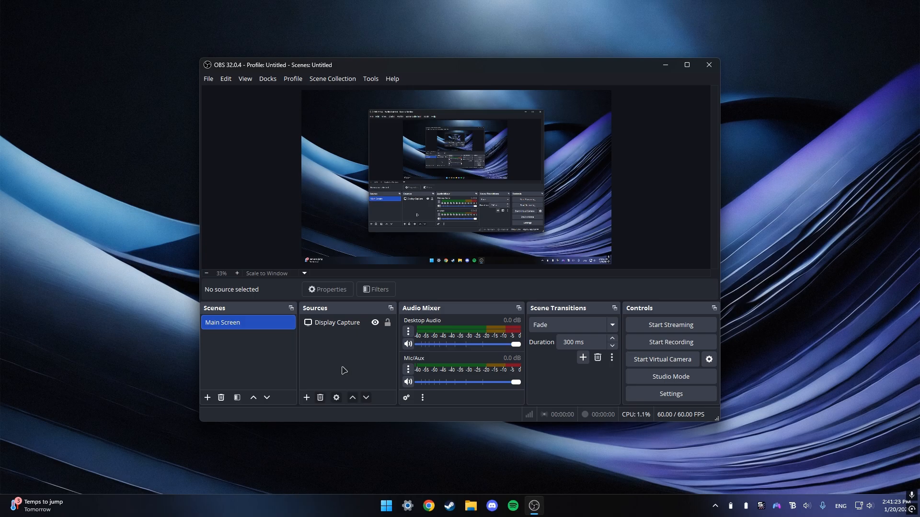
# Add a new scene named Main Screen/Camera.
pyautogui.click(207, 398)
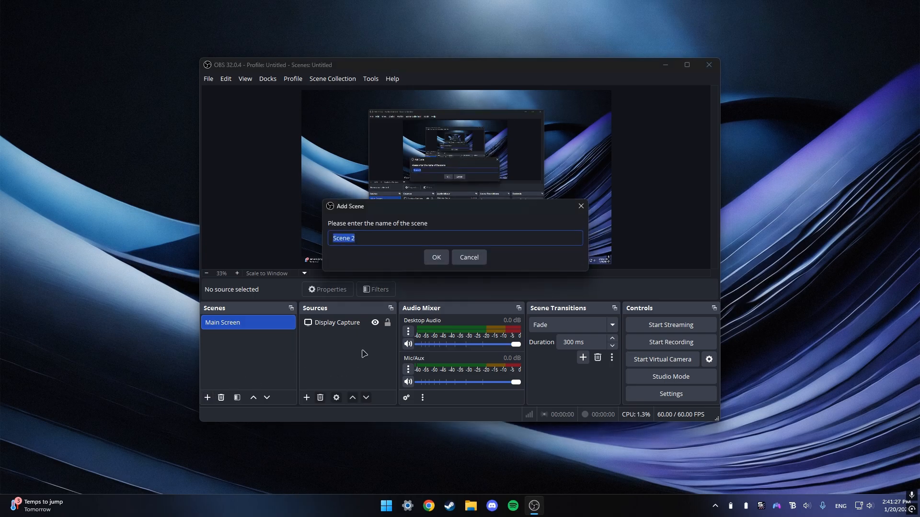
pyautogui.write('Main Screen/Camera')
pyautogui.click(436, 257)
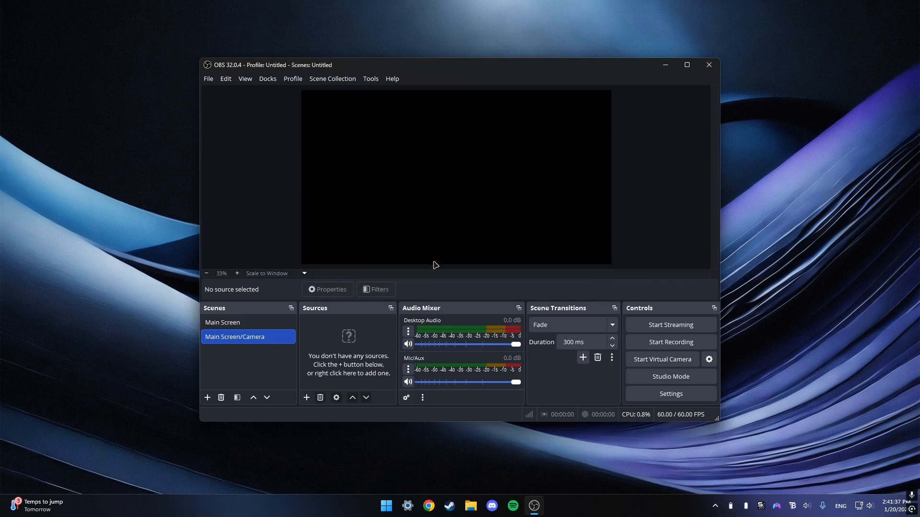
# Add the existing Display Capture source to the Main Screen/Camera scene.
pyautogui.click(305, 398)
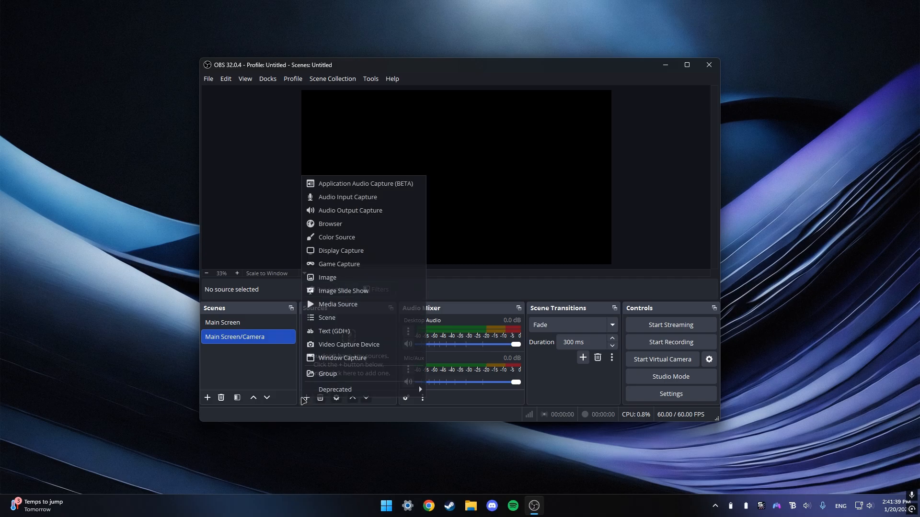
pyautogui.click(348, 255)
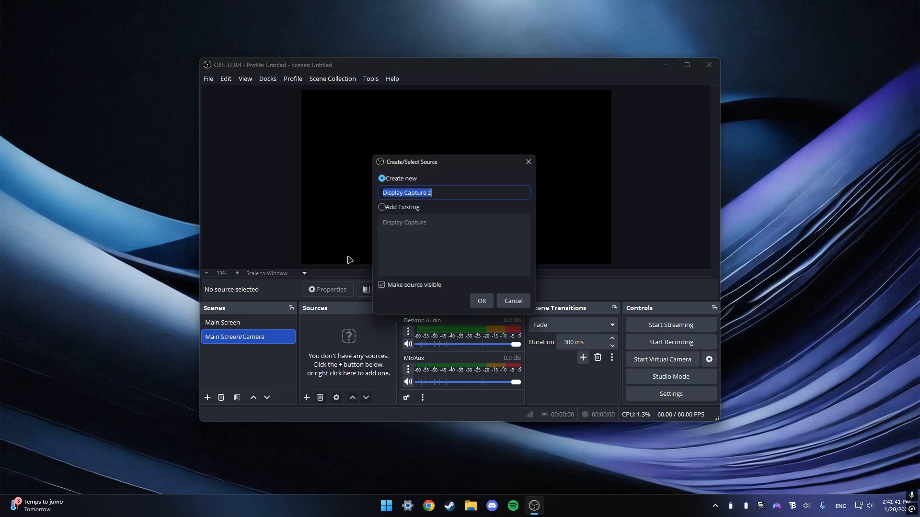
pyautogui.click(416, 207)
pyautogui.click(431, 225)
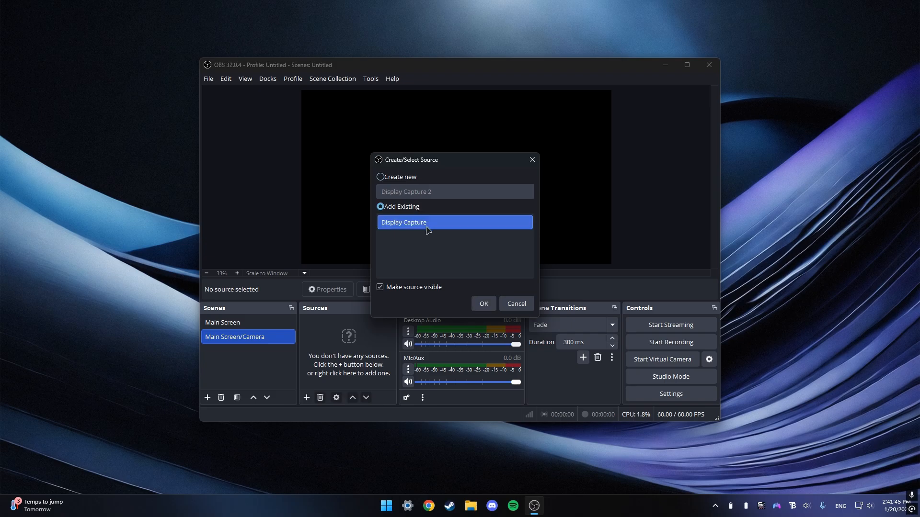
pyautogui.click(484, 304)
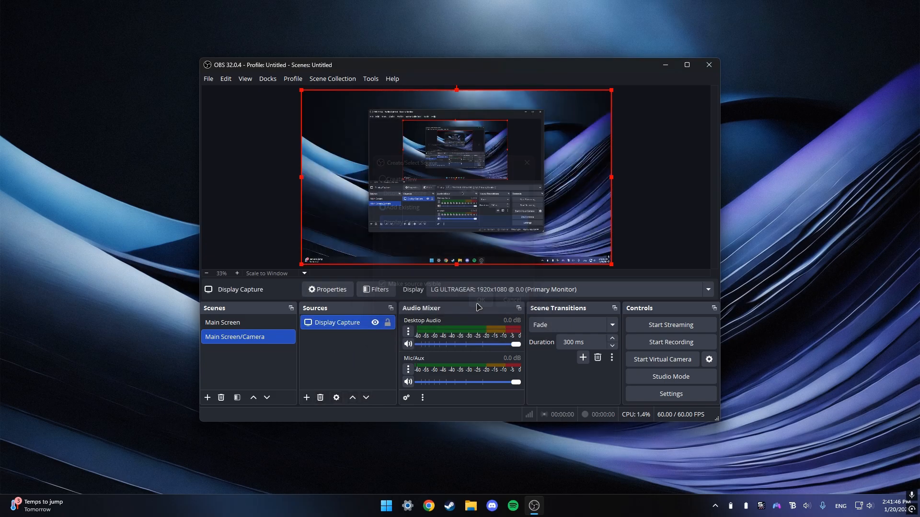
# Add a Video Capture Device source to the scene, checking its device list and scrolling through its properties.
pyautogui.click(306, 397)
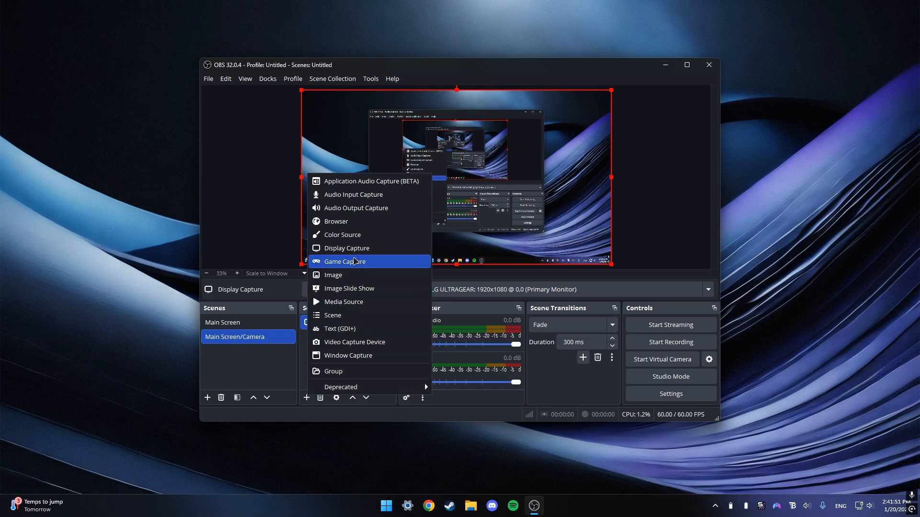
pyautogui.click(349, 342)
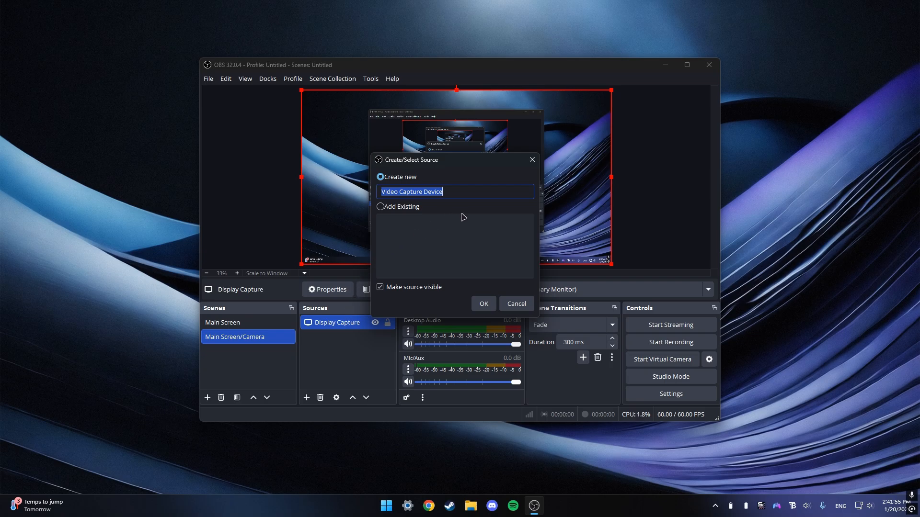
pyautogui.click(483, 305)
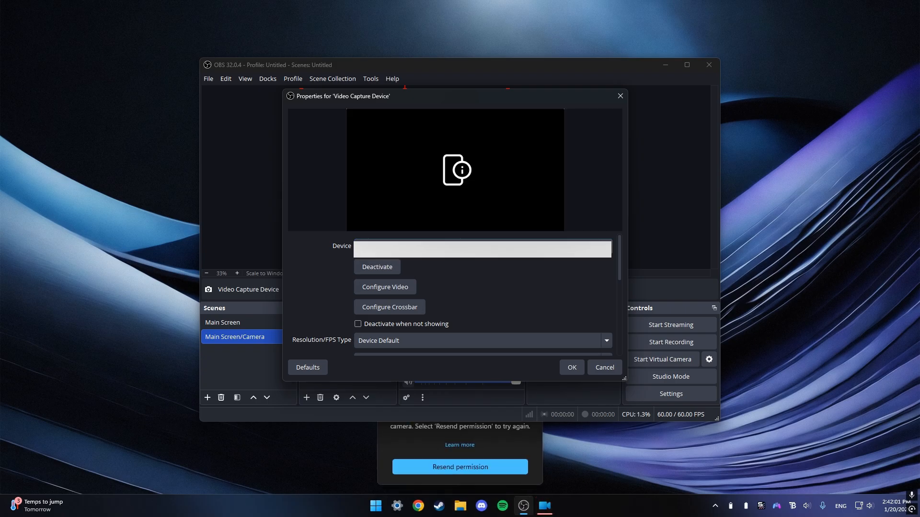
pyautogui.click(532, 248)
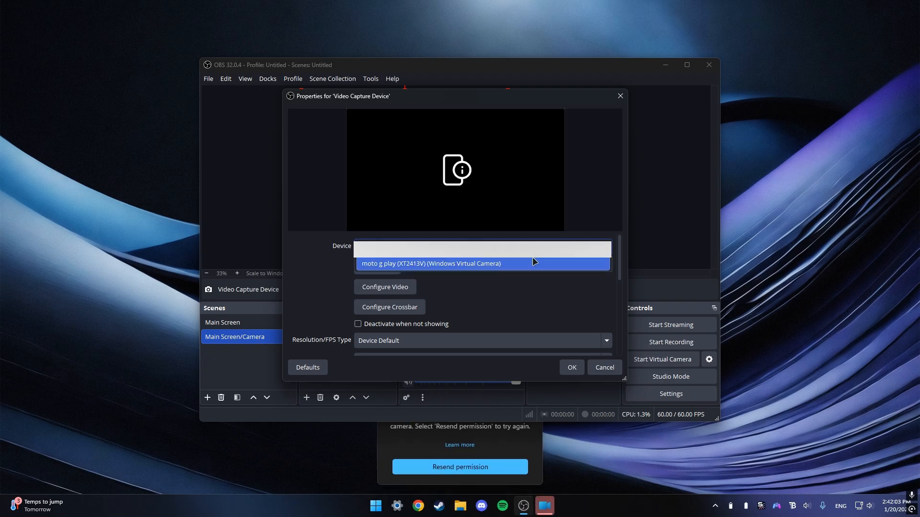
pyautogui.click(605, 293)
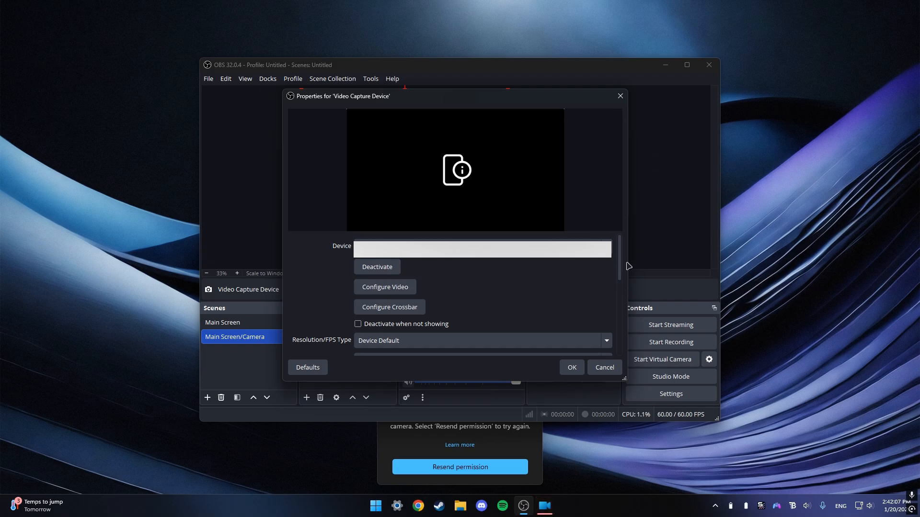
pyautogui.scroll(-1, 623, 259)
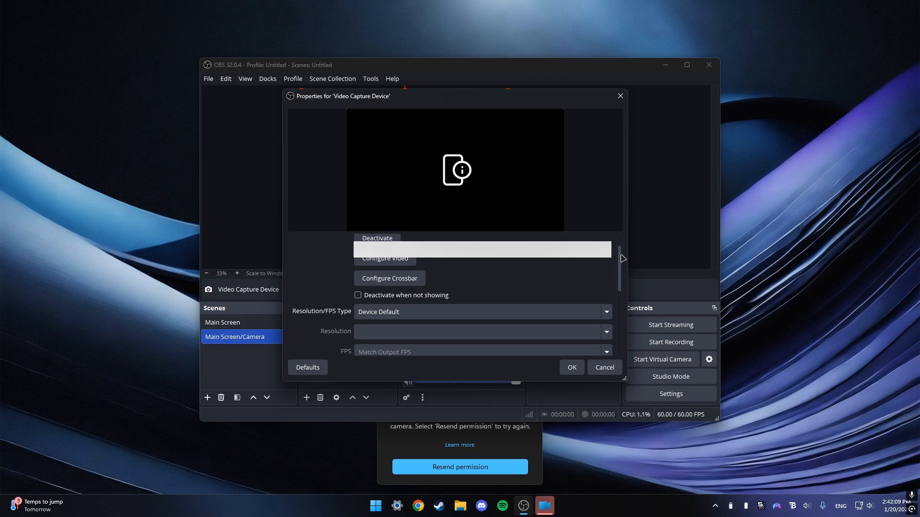
pyautogui.scroll(-1, 623, 259)
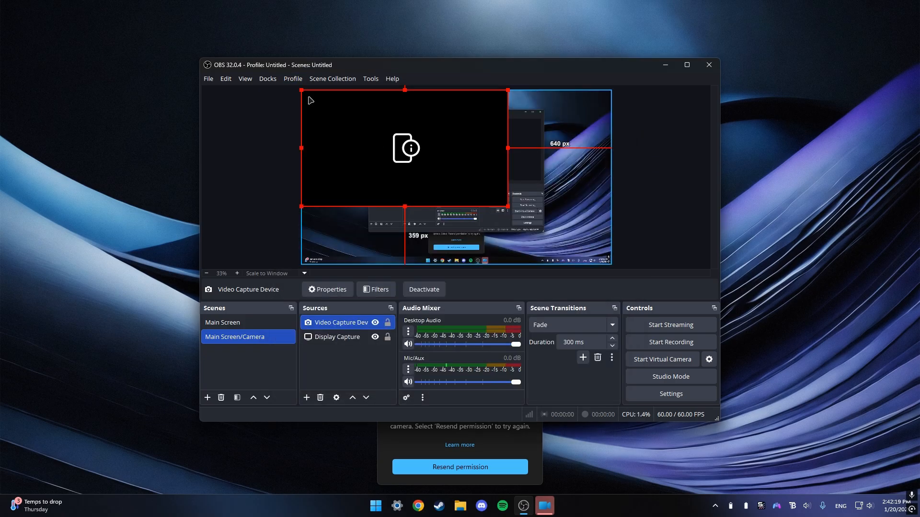
# Shrink the camera source and move it into the bottom-right corner of the preview.
pyautogui.moveTo(302, 91); pyautogui.dragTo(561, 240)
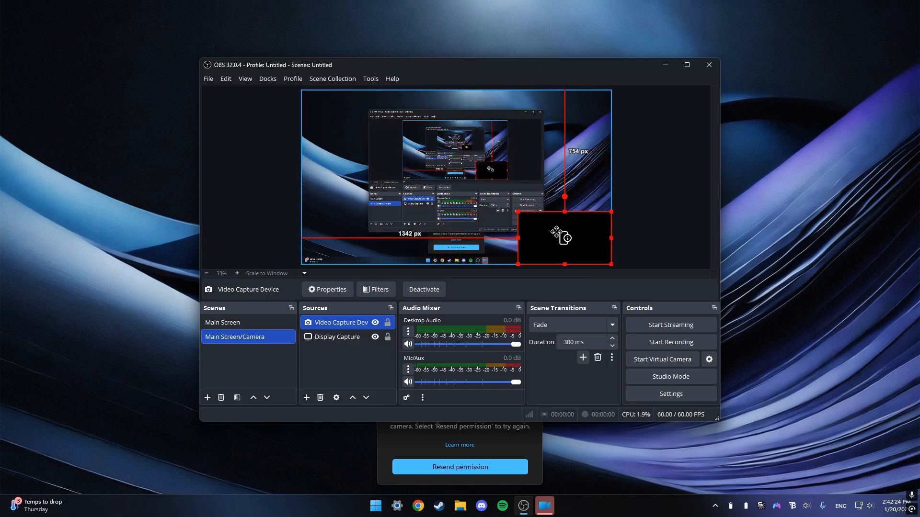
pyautogui.click(499, 238)
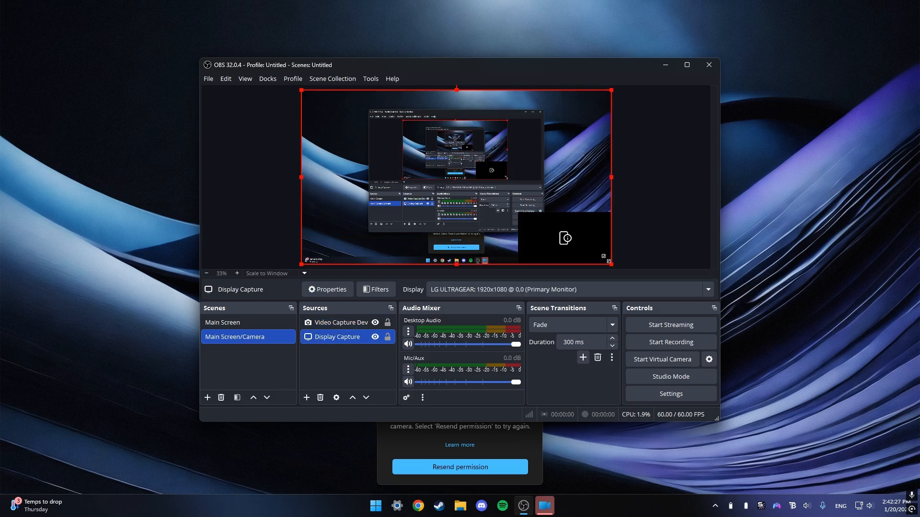
pyautogui.moveTo(608, 262); pyautogui.dragTo(496, 244)
pyautogui.click(652, 242)
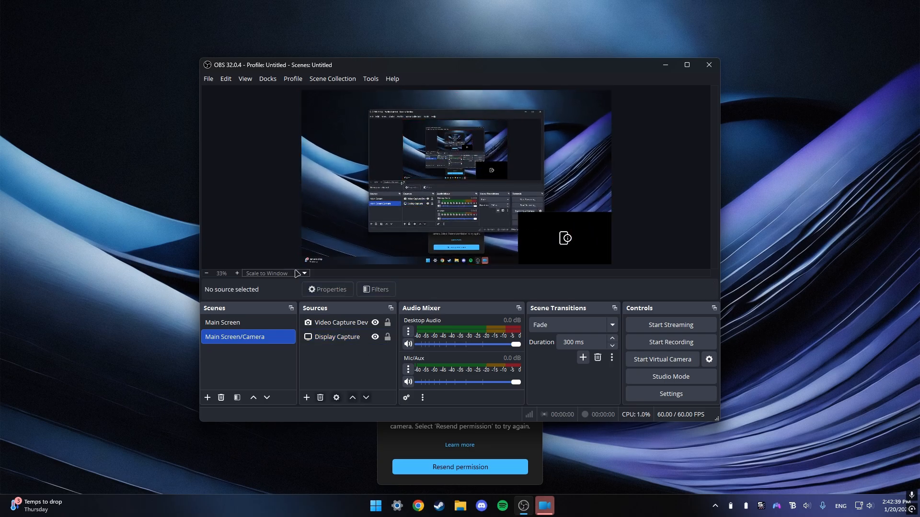
# Open the Settings dialog and review the available streaming services on the Stream page.
pyautogui.click(208, 80)
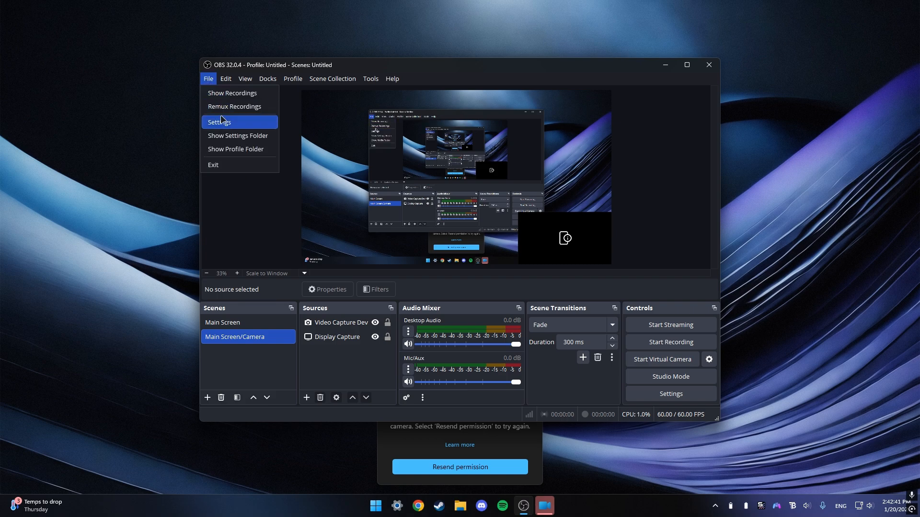
pyautogui.click(238, 127)
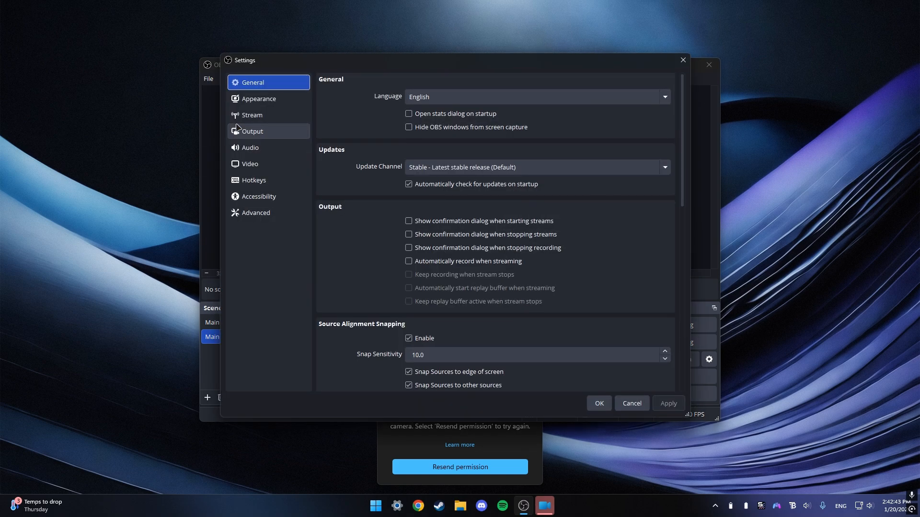
pyautogui.click(242, 120)
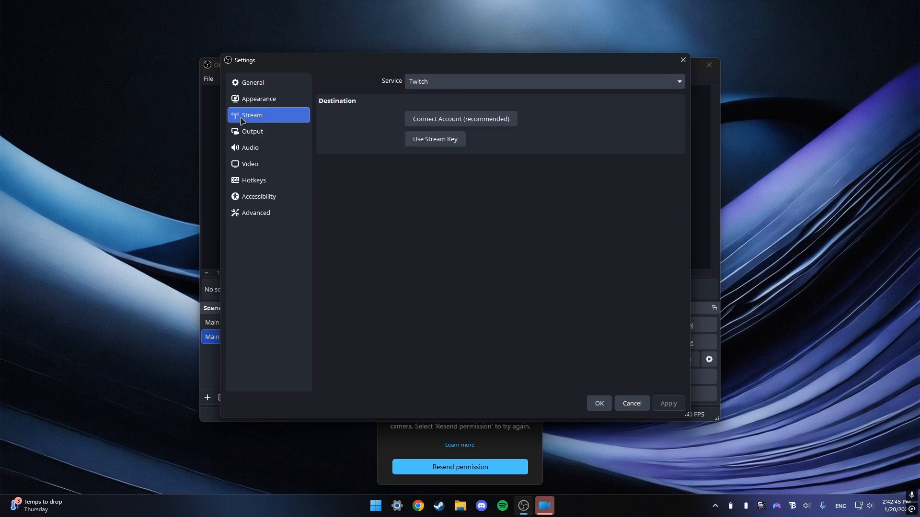
pyautogui.click(431, 83)
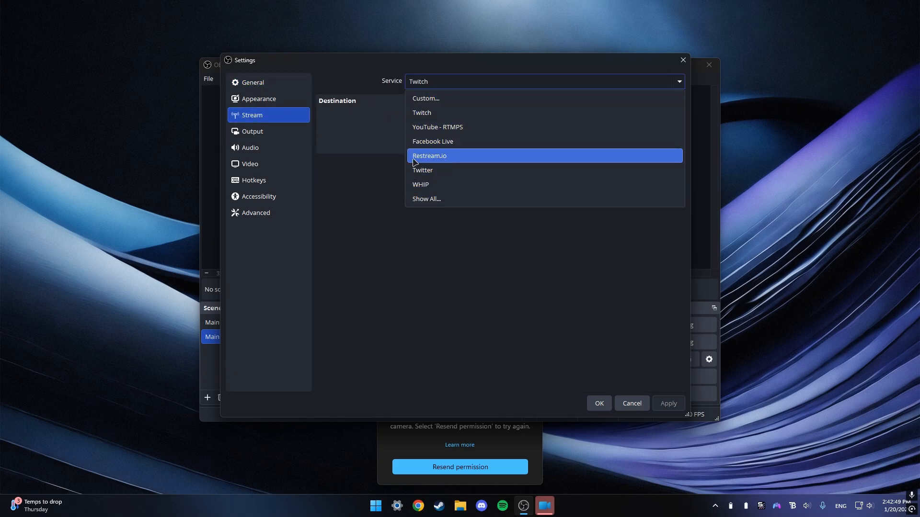
pyautogui.click(365, 134)
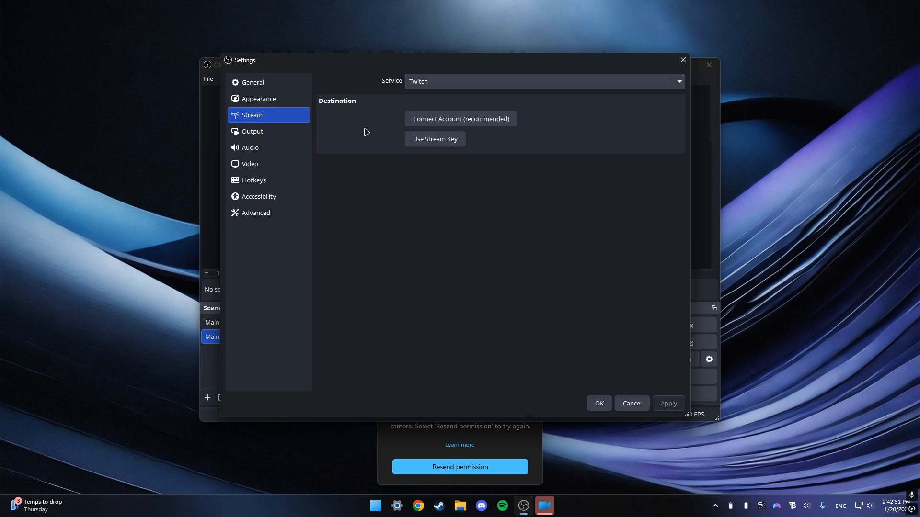
# Change the streaming video bitrate on the Output page.
pyautogui.click(273, 140)
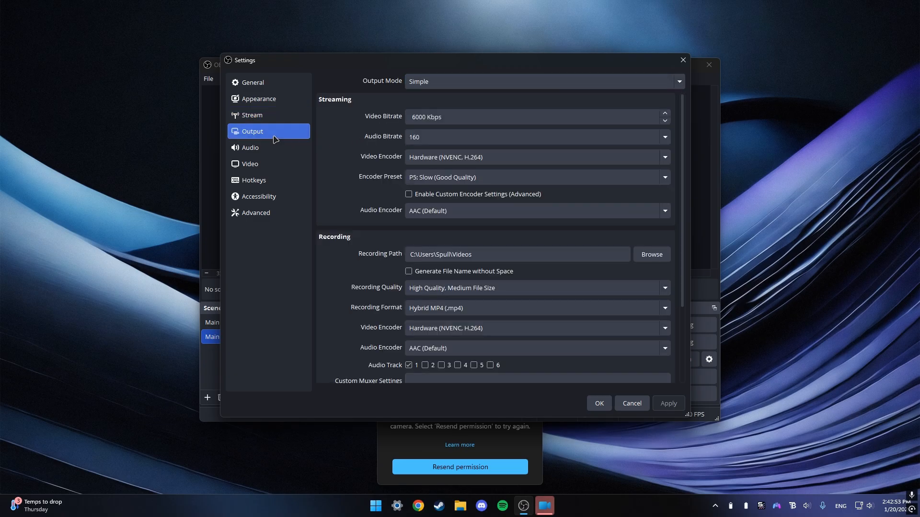
pyautogui.click(470, 117)
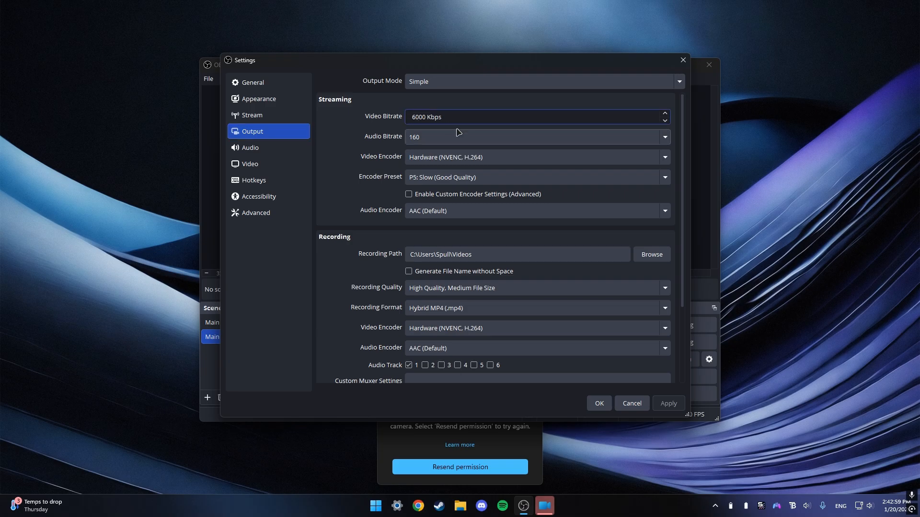
pyautogui.write('2')
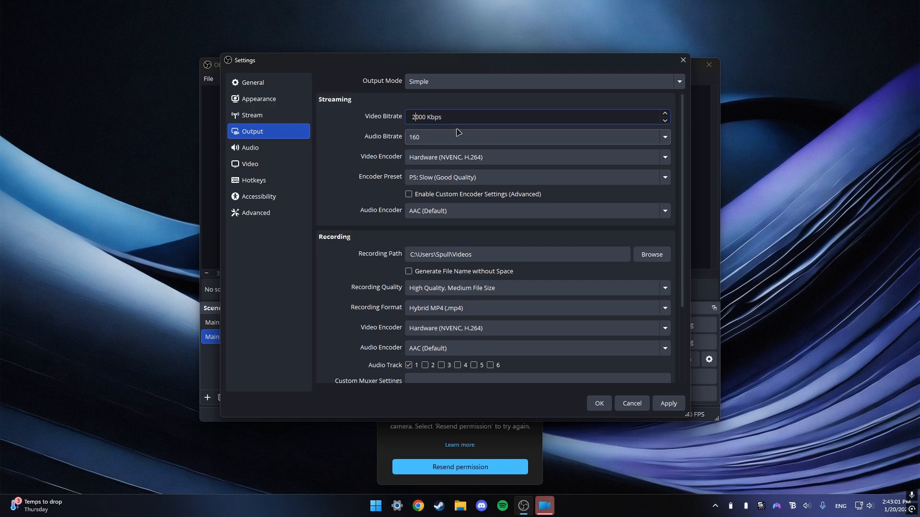
pyautogui.write('5')
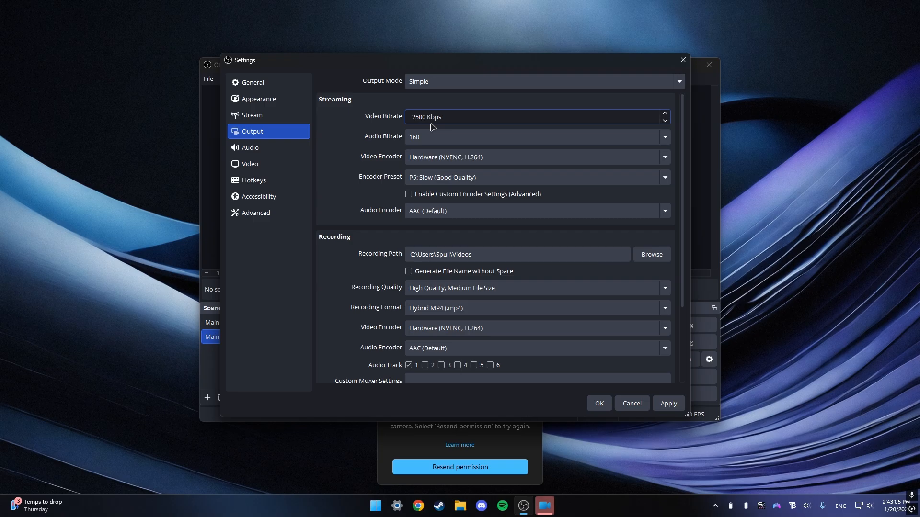
pyautogui.press('BackSpace')
pyautogui.write('45')
# Set the recording format to Matroska Video (.mkv) and the recording video encoder to Hardware (NVENC, H.264).
pyautogui.scroll(-3, 473, 105)
pyautogui.click(452, 211)
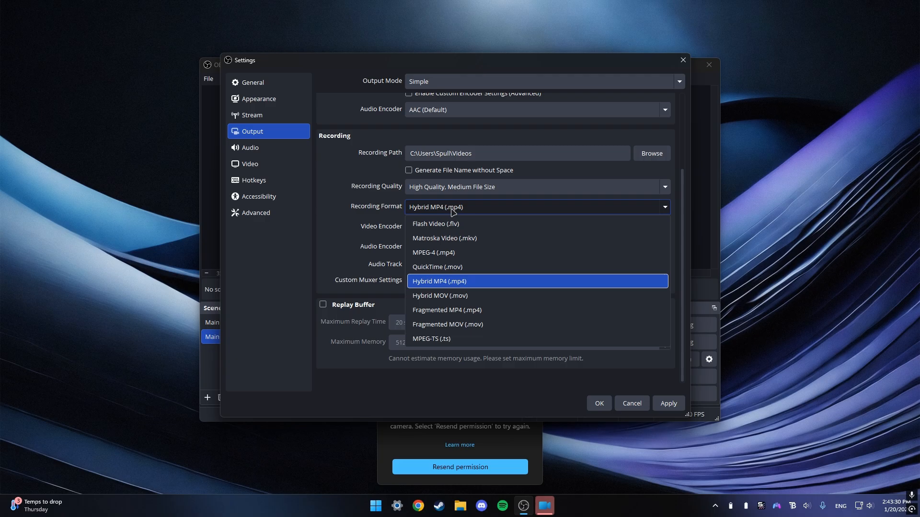
pyautogui.click(476, 240)
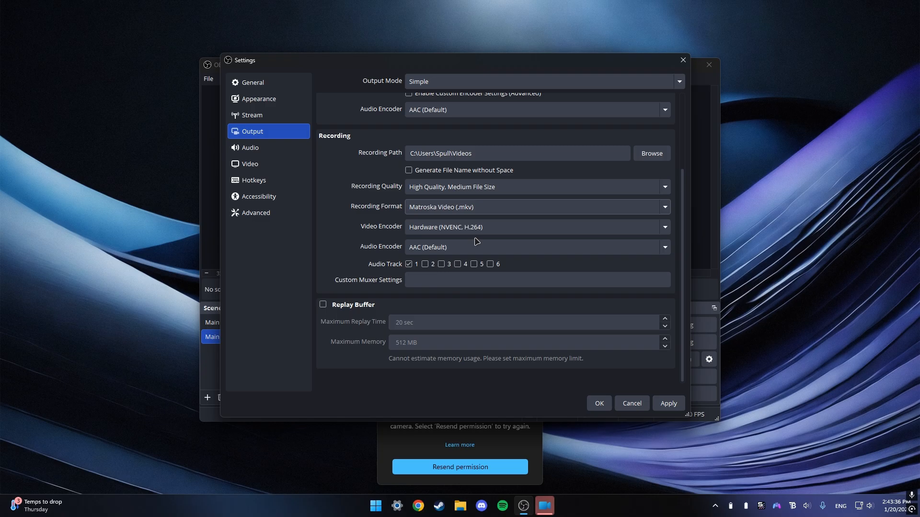
pyautogui.click(440, 232)
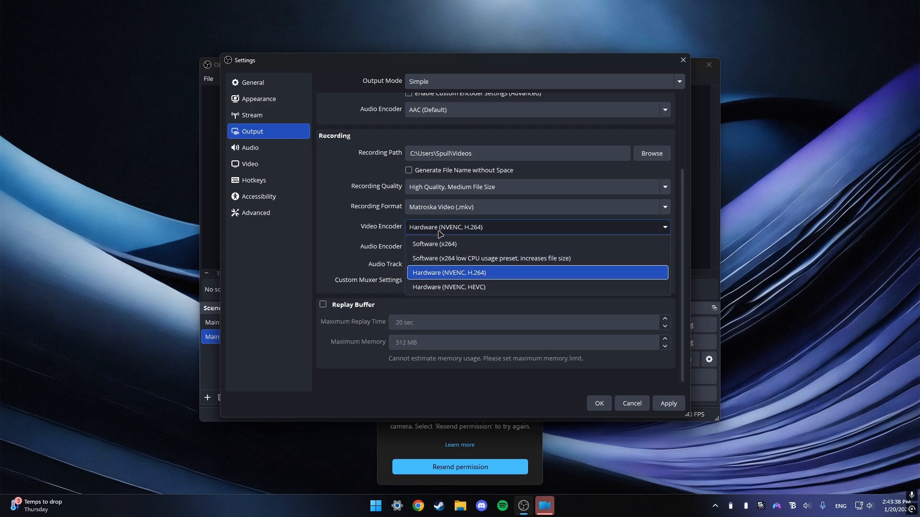
pyautogui.click(464, 277)
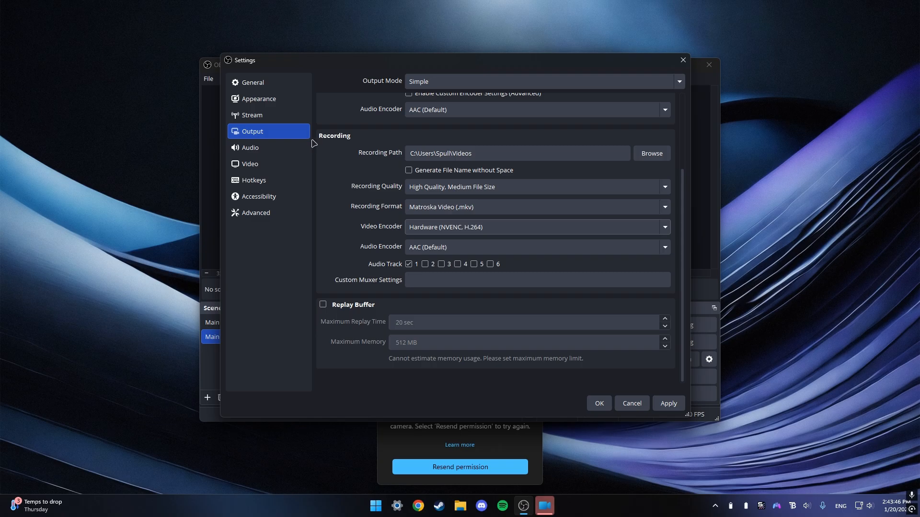
# Review the output resolution and FPS options on the Video page, then apply and save the settings.
pyautogui.click(261, 116)
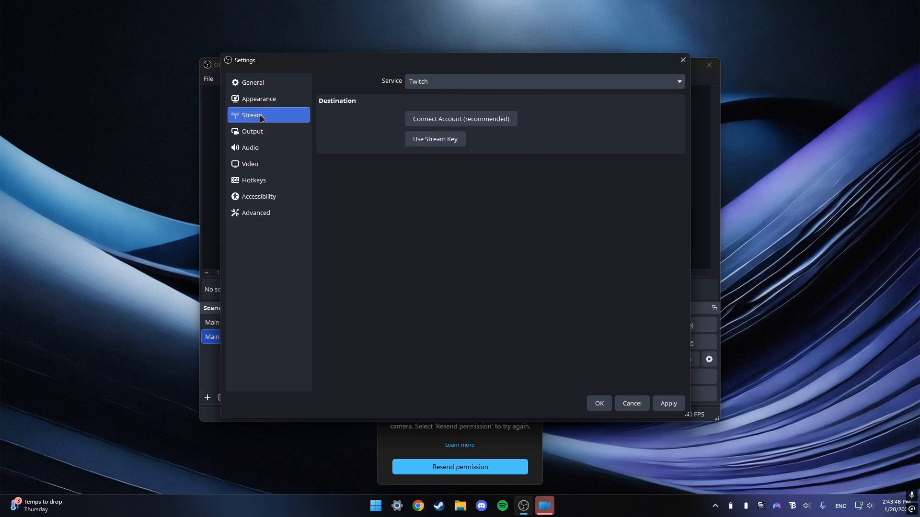
pyautogui.click(256, 165)
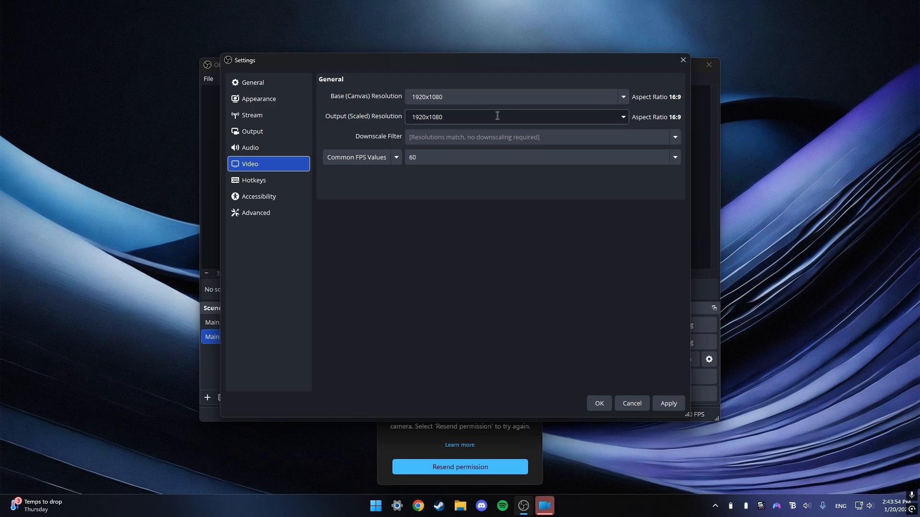
pyautogui.click(625, 116)
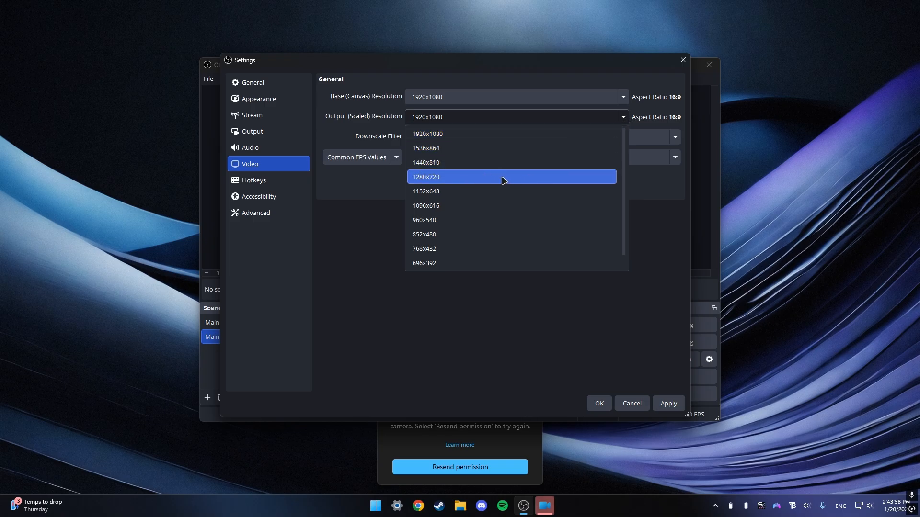
pyautogui.click(670, 187)
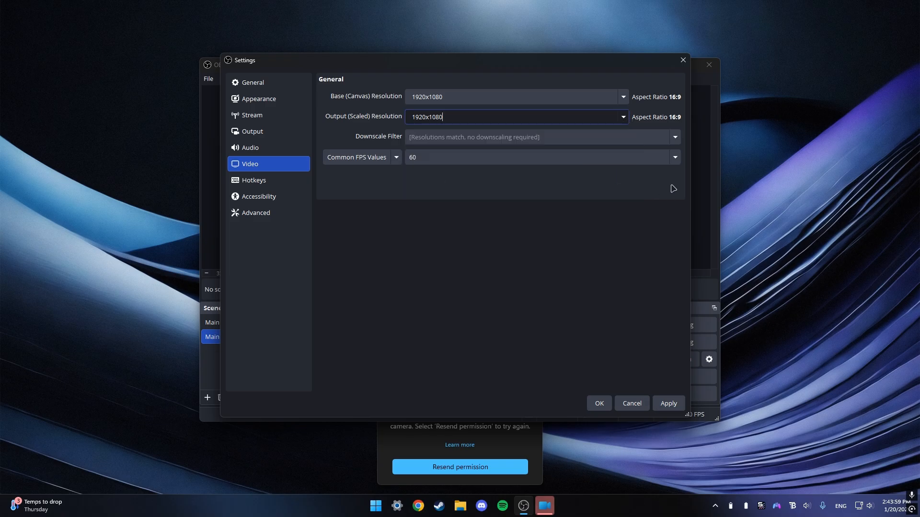
pyautogui.click(590, 163)
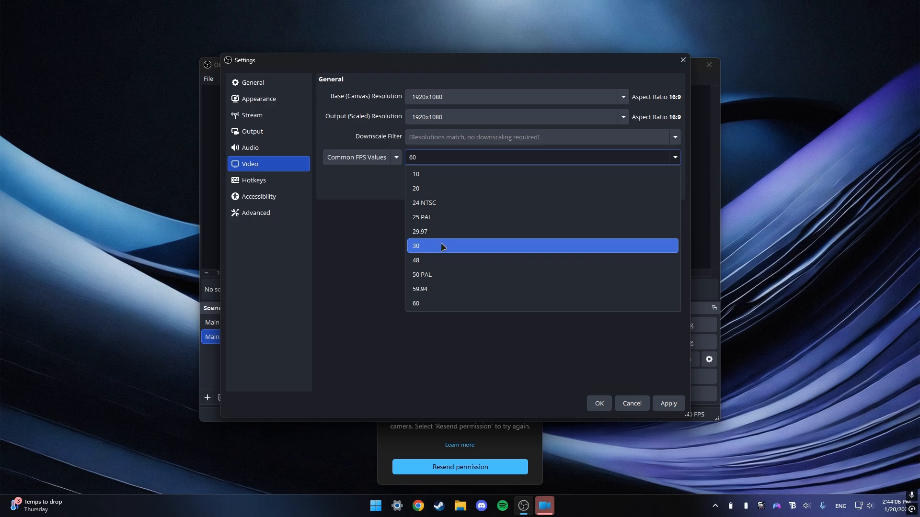
pyautogui.click(363, 204)
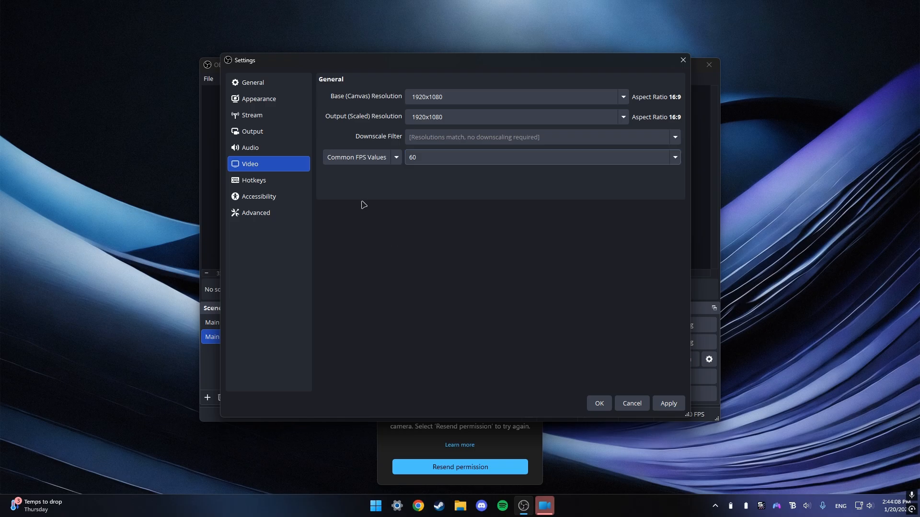
pyautogui.click(669, 403)
pyautogui.click(598, 404)
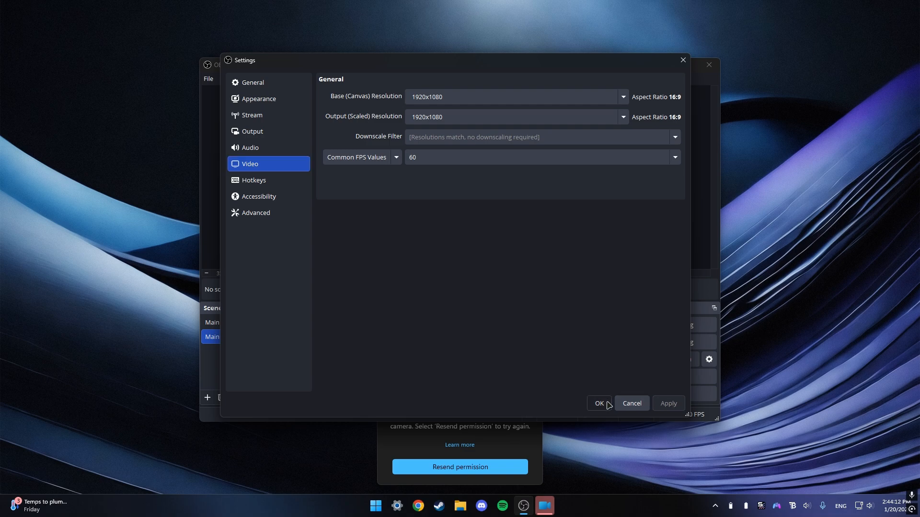